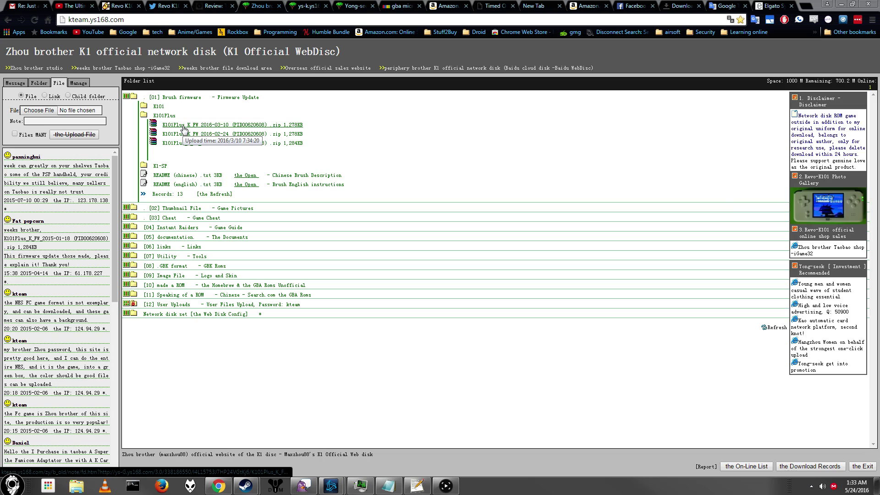
Step: Browse the web disk's firmware folders to the K101Plus zip list, checking the handheld's live capture
mouse_move(184, 130)
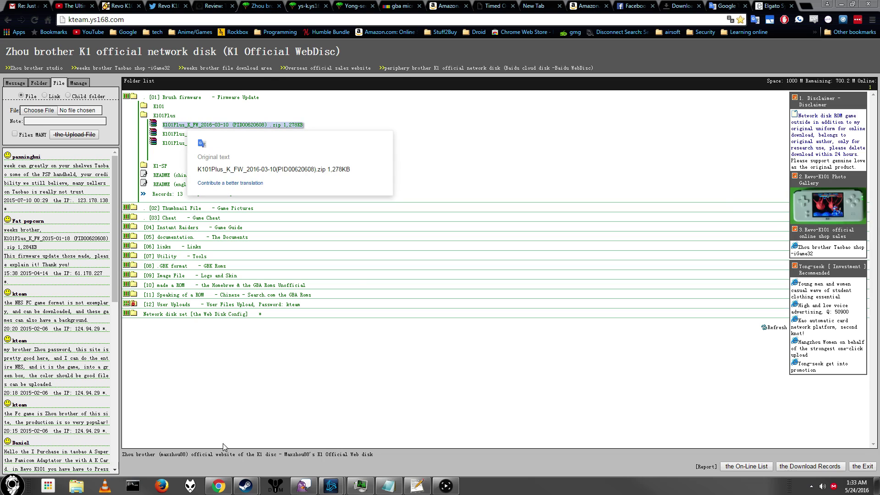
left_click(164, 19)
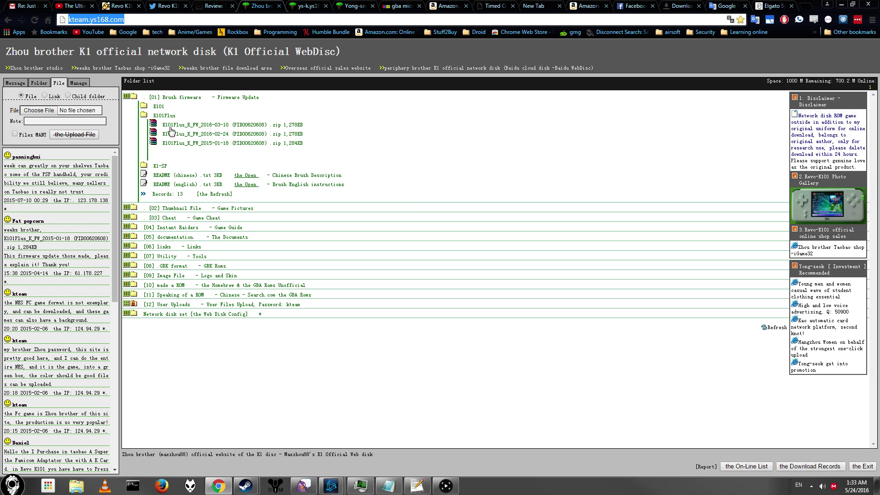
left_click(156, 100)
left_click(156, 100)
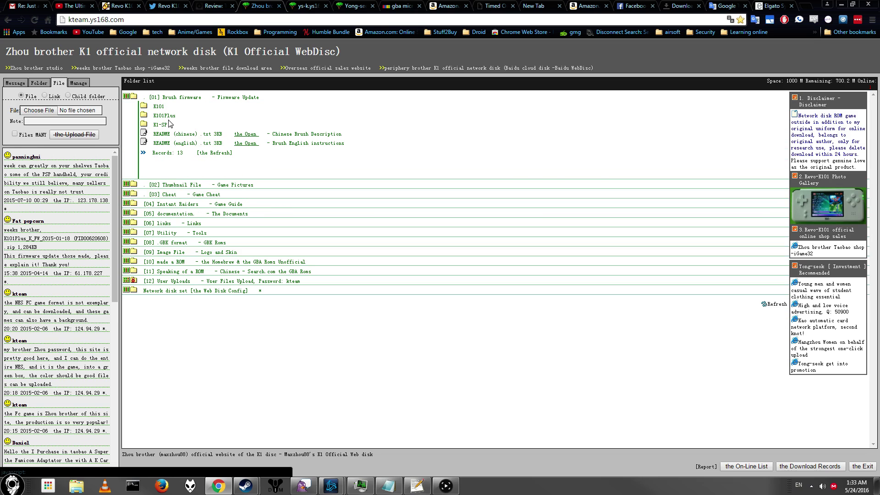
left_click(159, 107)
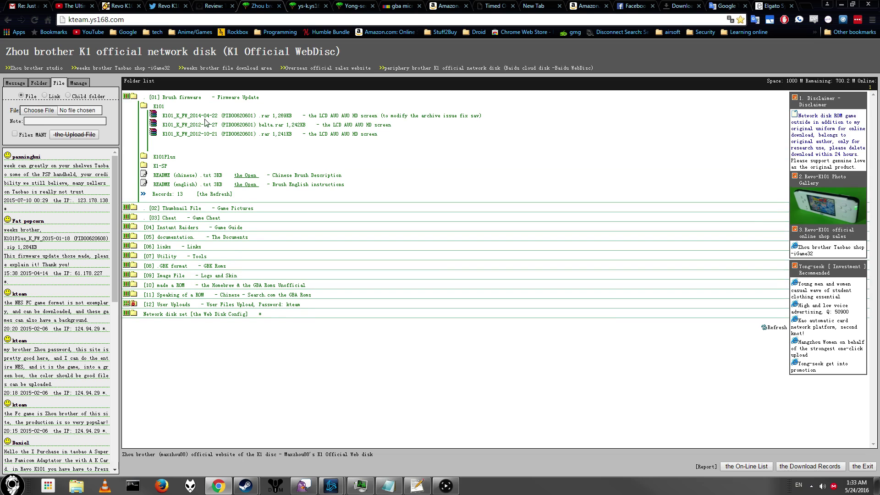
left_click(160, 167)
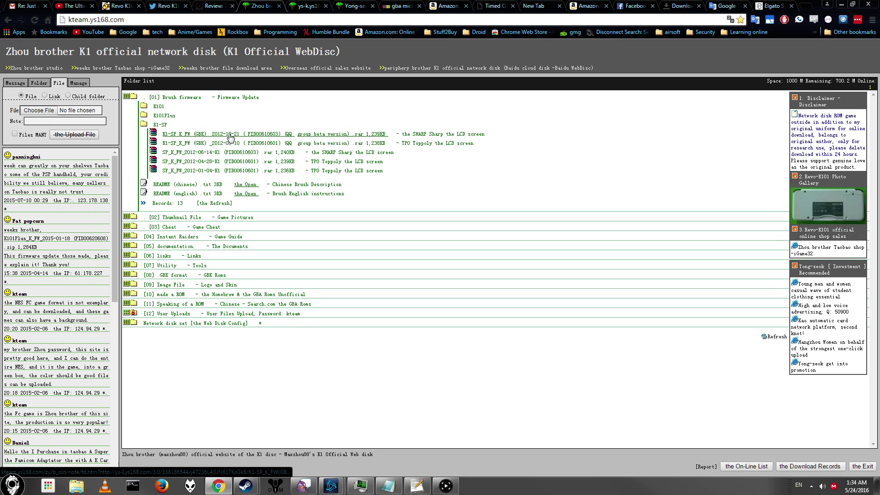
left_click(166, 117)
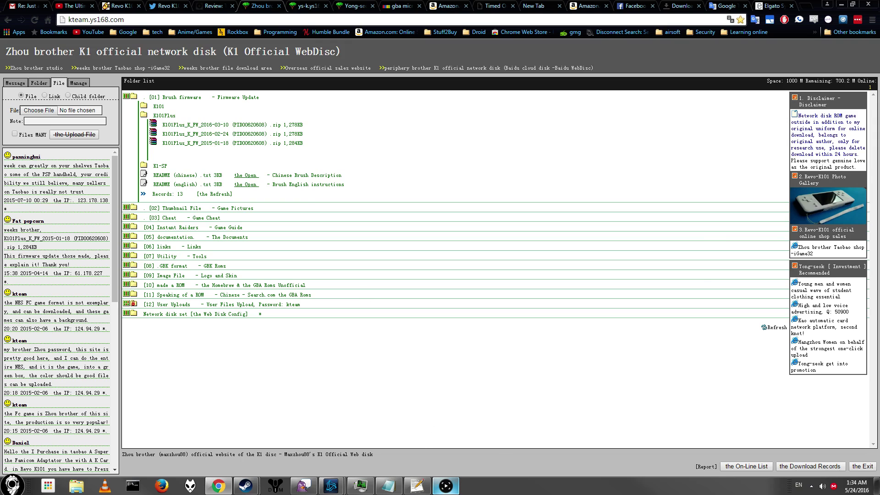
left_click(446, 486)
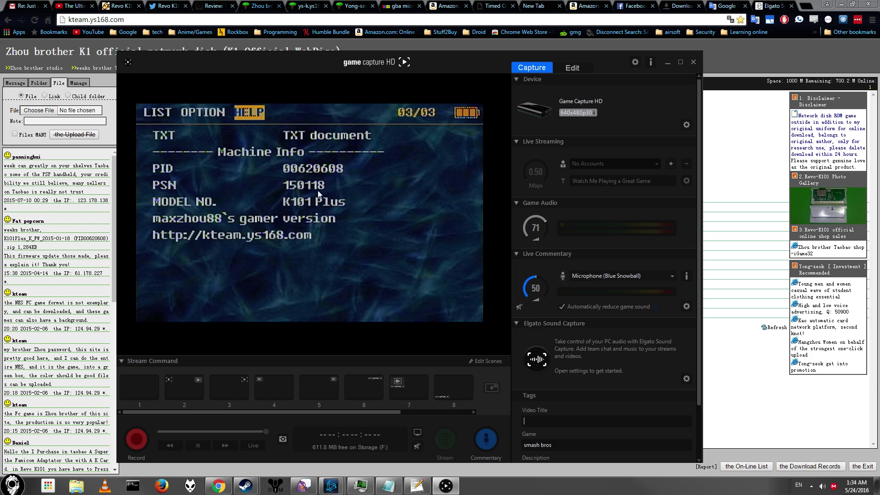
left_click(767, 65)
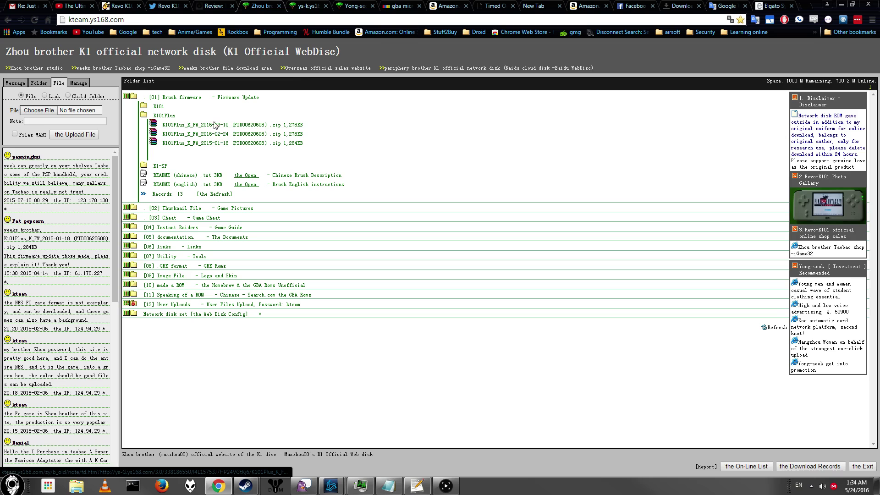
Step: Download the K101Plus_K_FW_2016-03-10 zip and return to the web disk folder list
left_click(216, 125)
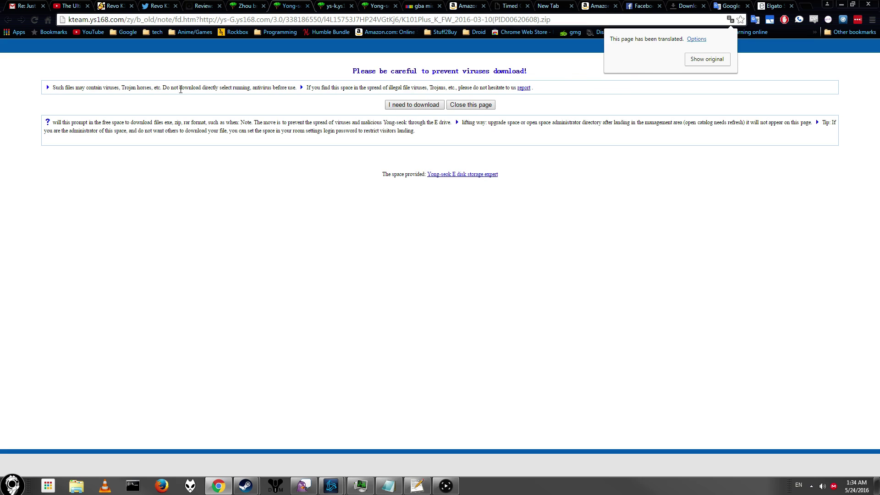
left_click(254, 7)
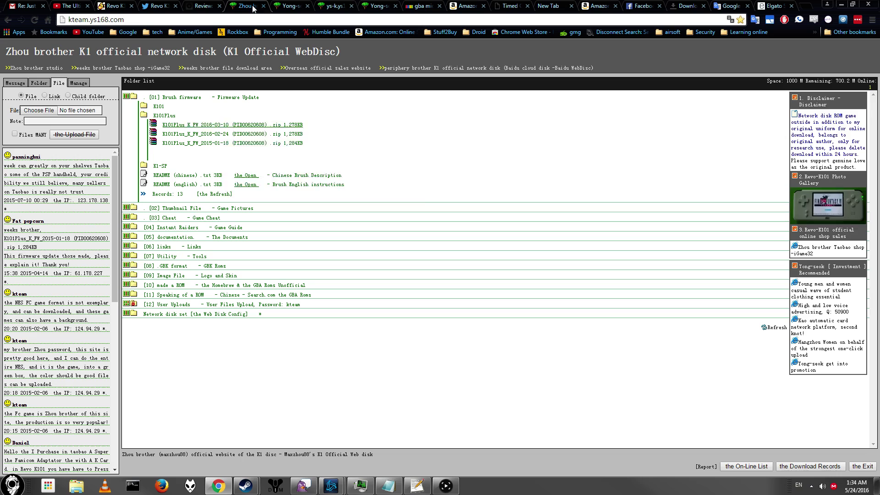
left_click(201, 125)
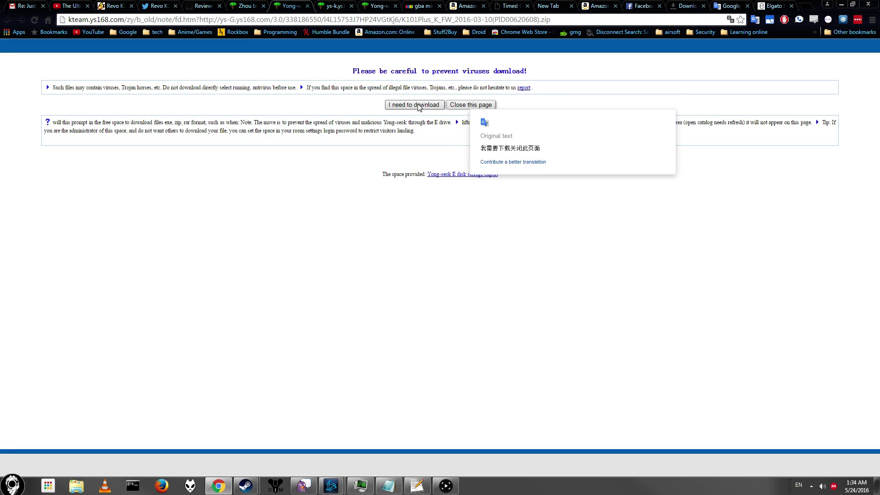
left_click_drag(432, 147, 472, 156)
left_click(398, 106)
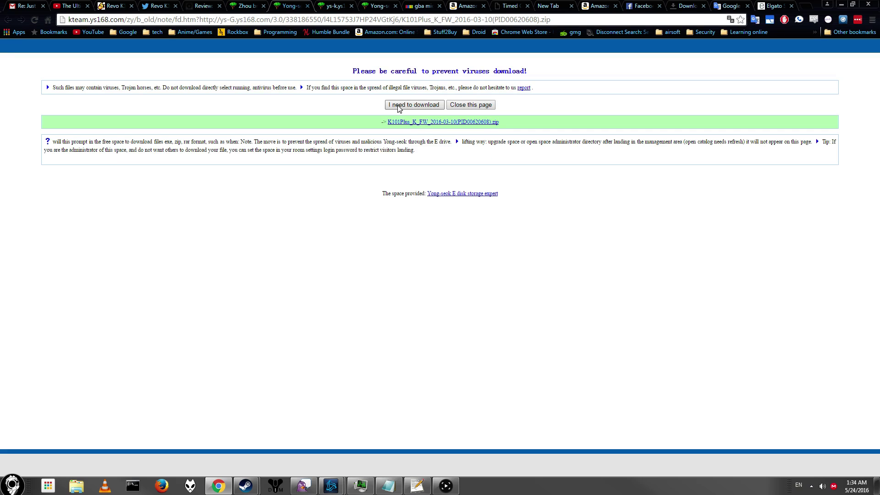
left_click(419, 123)
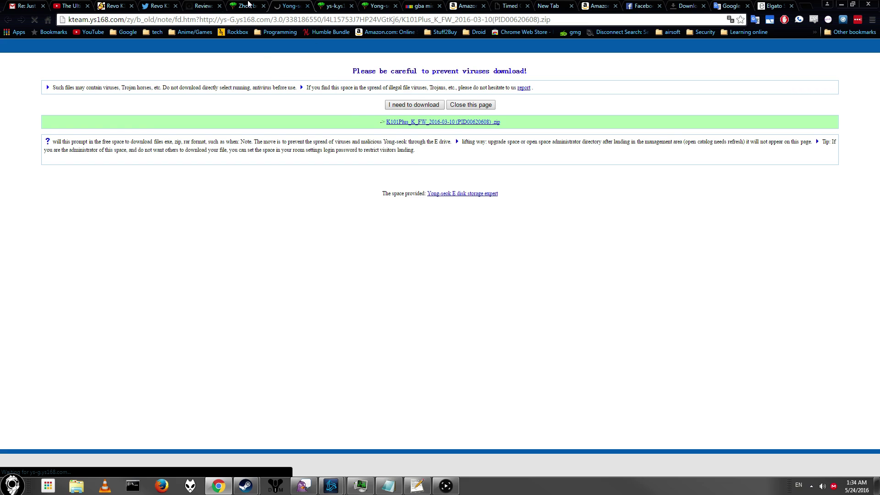
left_click(237, 4)
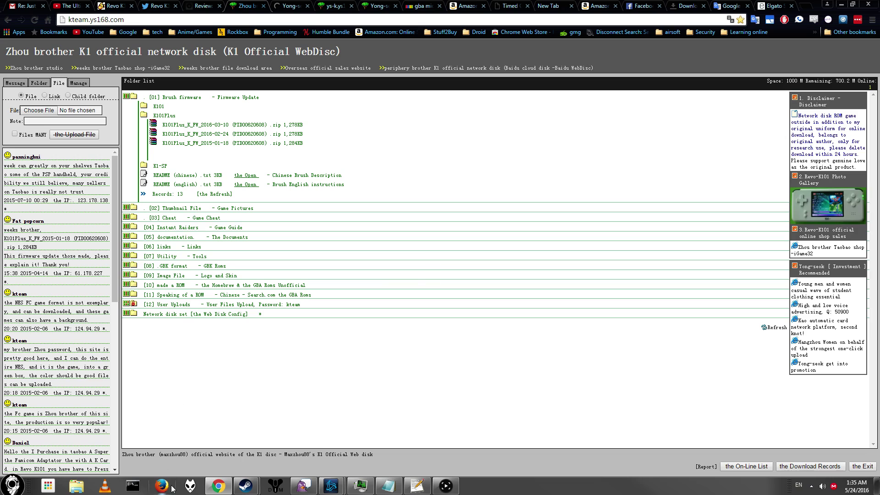
left_click(396, 491)
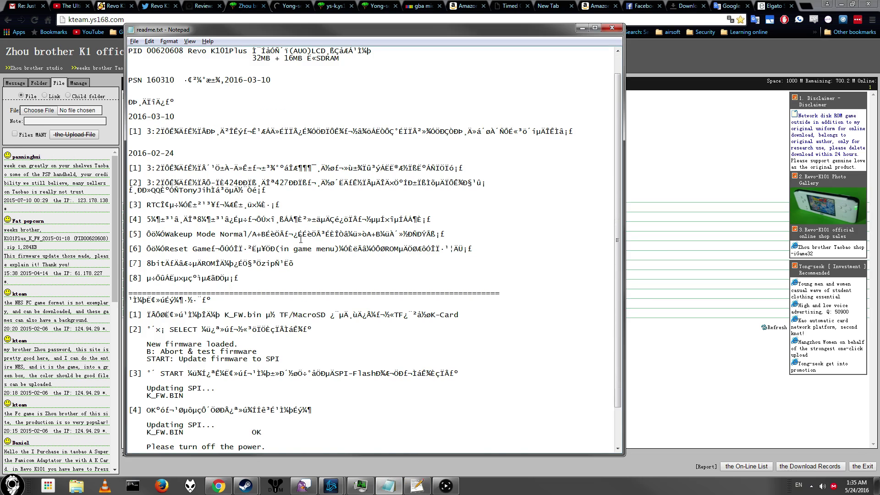
scroll(301, 239, "down", 3)
scroll(301, 239, "up", 3)
left_click_drag(188, 138, 257, 389)
left_click(610, 28)
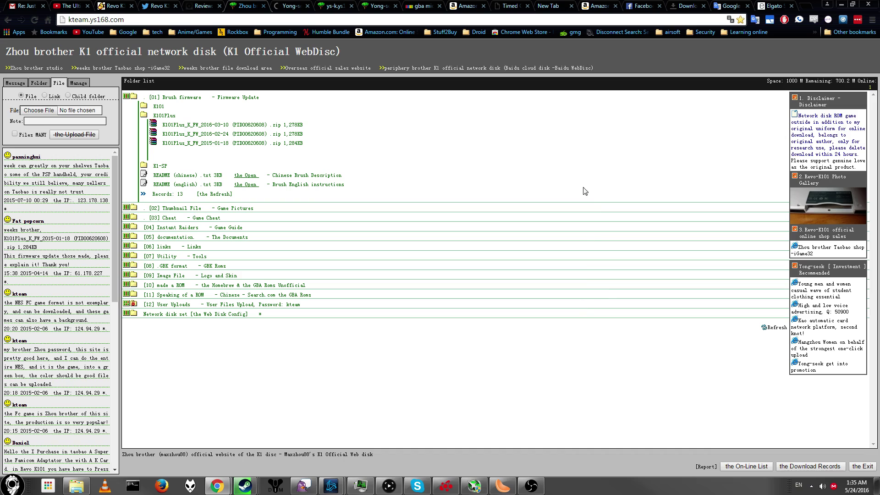
Step: Close the Elgato tab, centre the firmware zip window, and select K_FW.BIN and readme.txt
middle_click(772, 7)
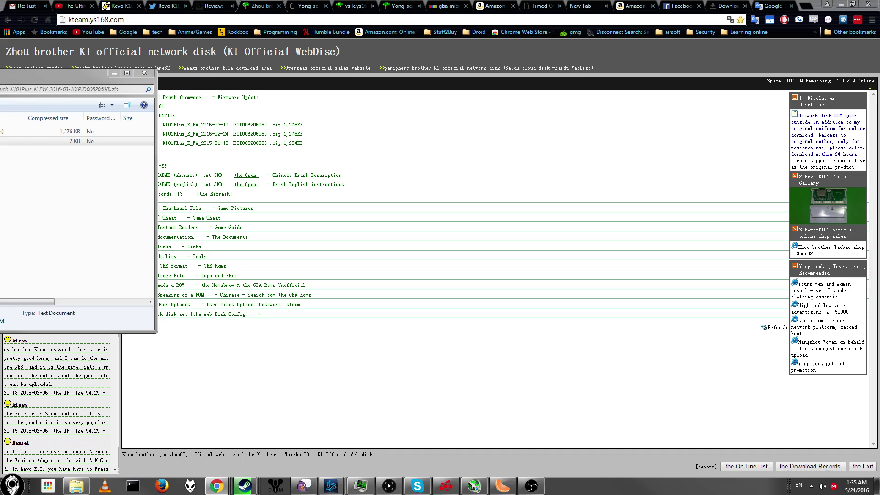
left_click_drag(91, 72, 323, 106)
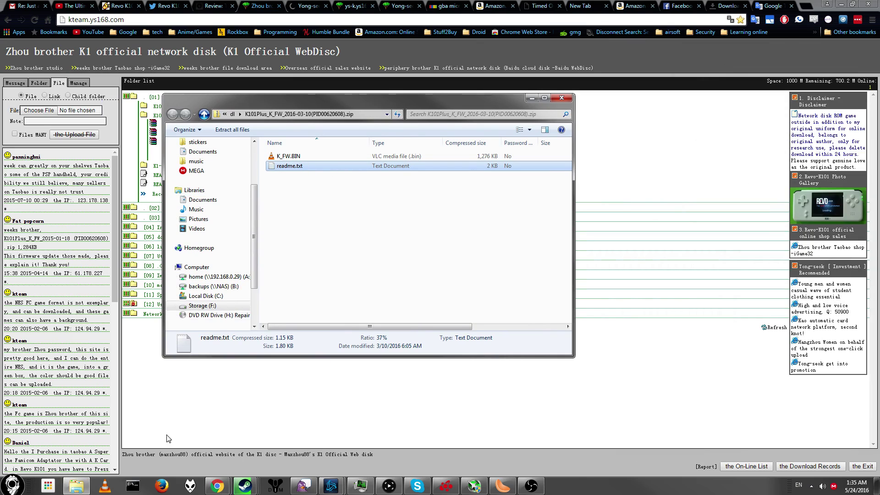
left_click_drag(318, 214, 262, 150)
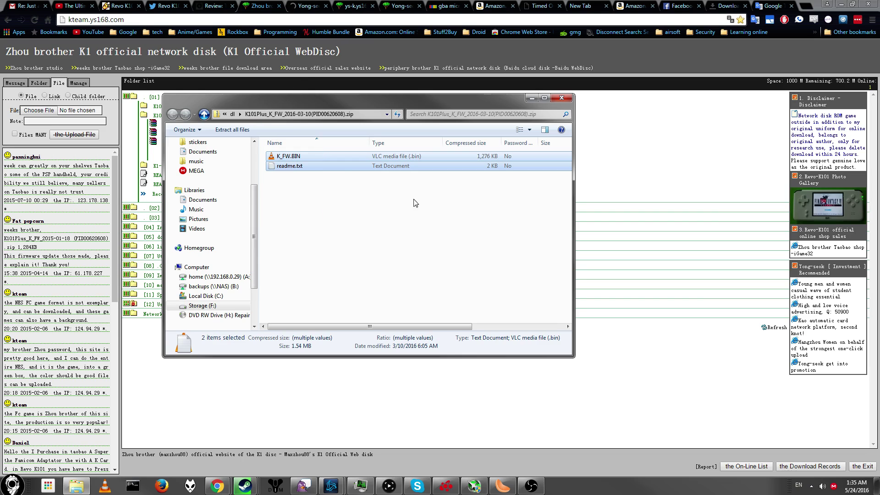
left_click_drag(334, 101, 447, 82)
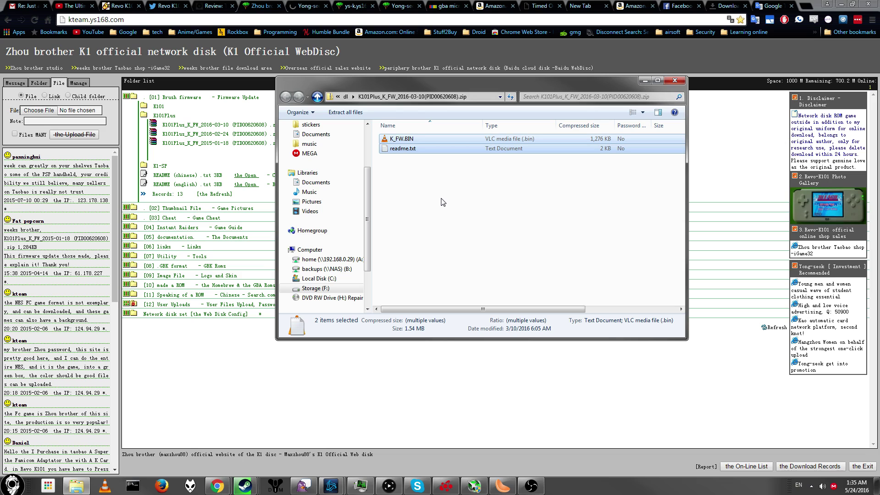
Step: Open Computer with Win+E and enter the GBA2 (E:) drive
key("super+e")
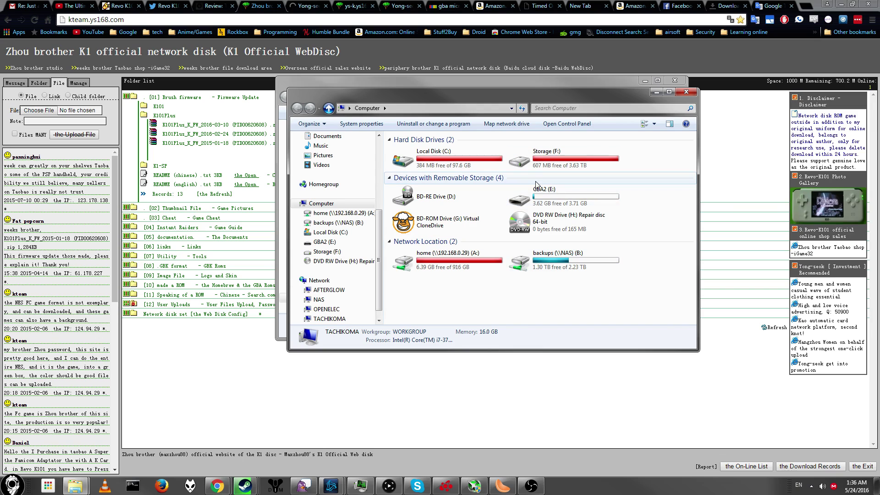
double_click(520, 202)
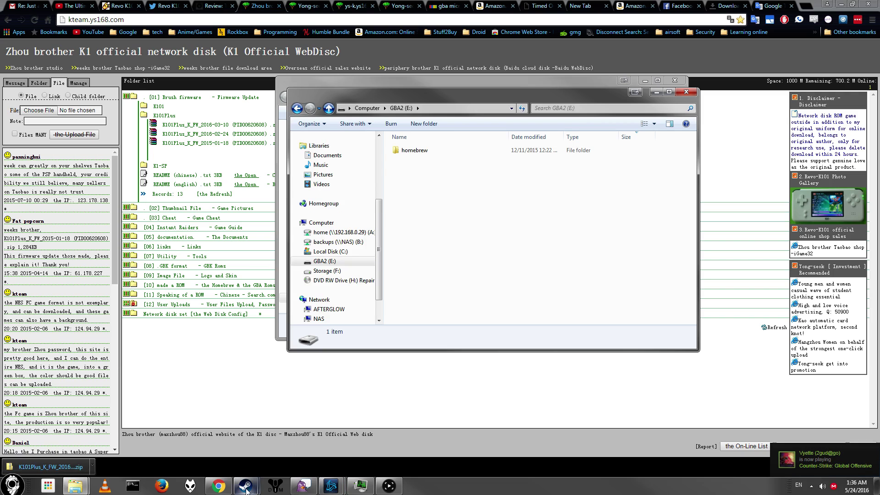
Step: Minimize Steam, set Steam Friends status to Offline, and move the GBA2 (E:) window up-right
key("alt+Tab")
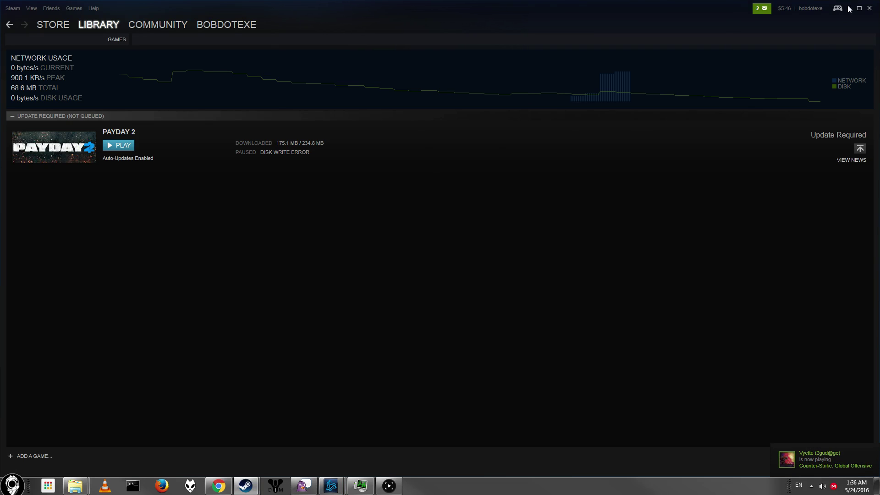
left_click(848, 9)
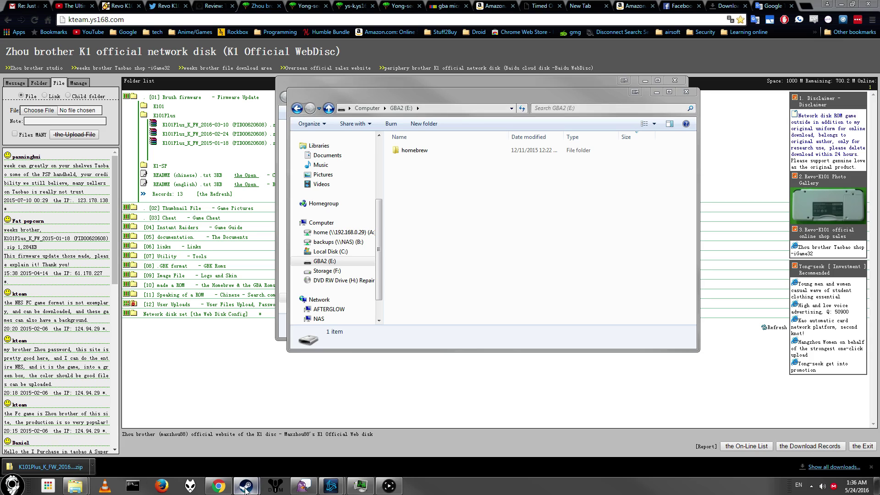
mouse_move(246, 487)
left_click(223, 456)
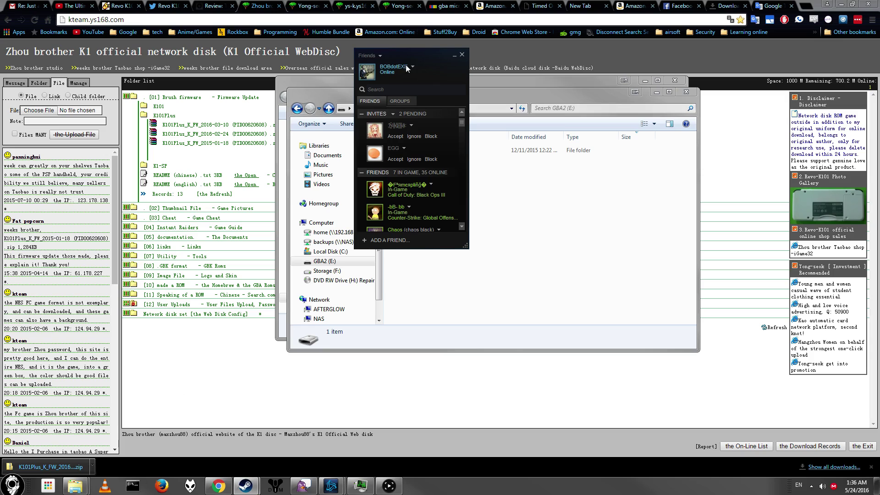
left_click(412, 68)
left_click(430, 123)
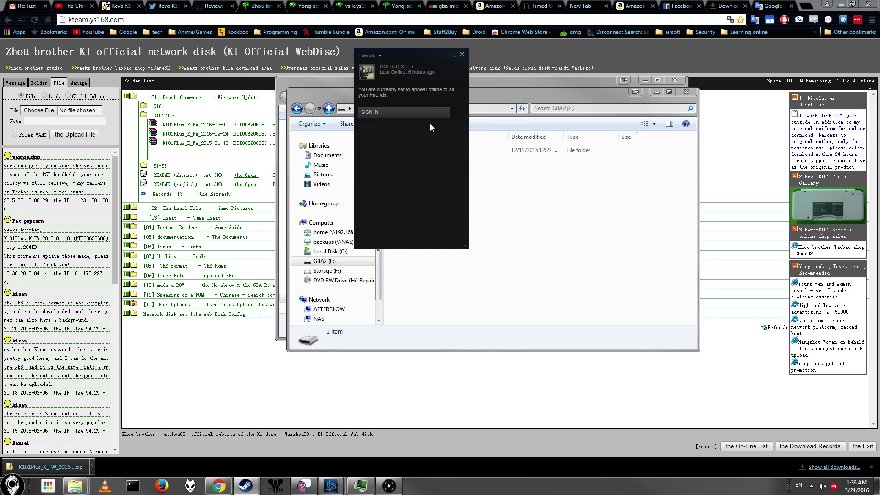
left_click(453, 56)
left_click_drag(449, 95, 561, 40)
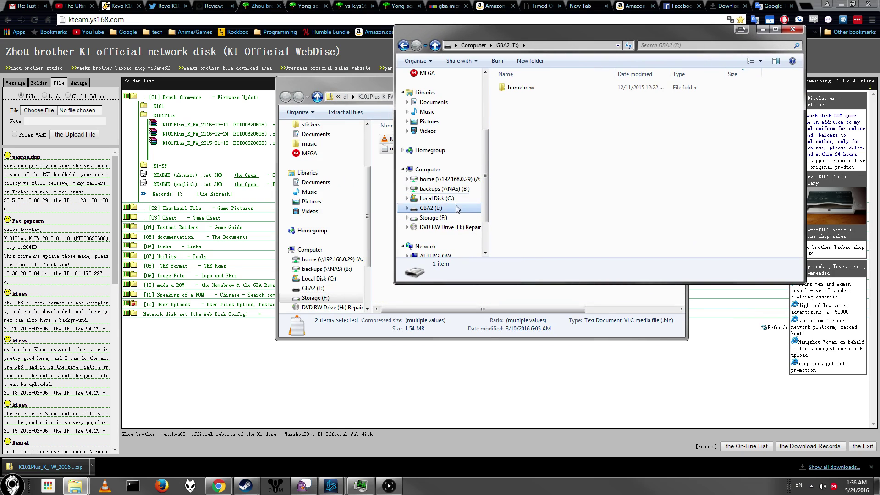
Step: Go back to the Computer overview and reopen the GBA2 (E:) drive
left_click(427, 170)
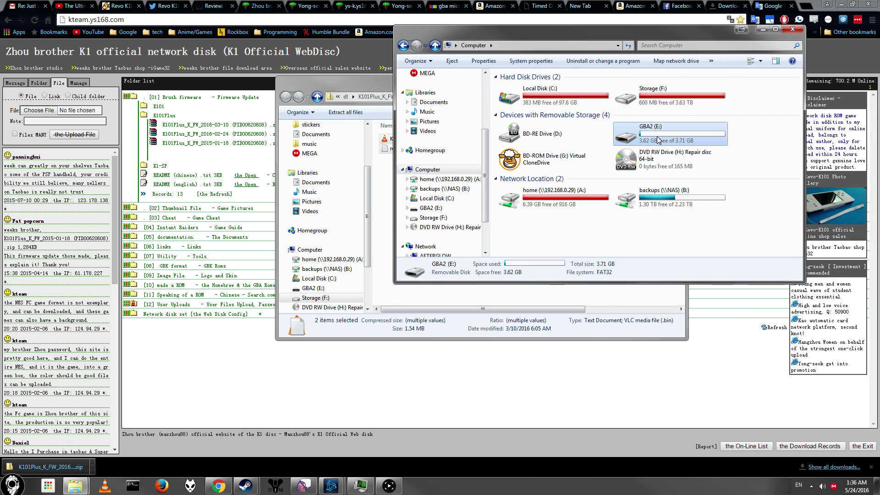
double_click(637, 131)
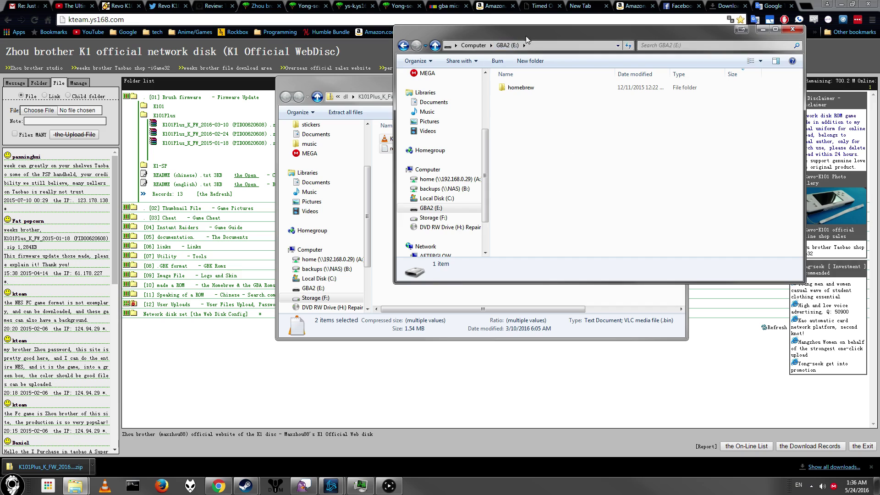
Step: Drag K_FW.BIN and readme.txt from the firmware zip onto the GBA2 (E:) root
mouse_move(526, 35)
left_mouse_down()
mouse_move(549, 41)
mouse_move(531, 41)
left_mouse_up()
left_click(389, 193)
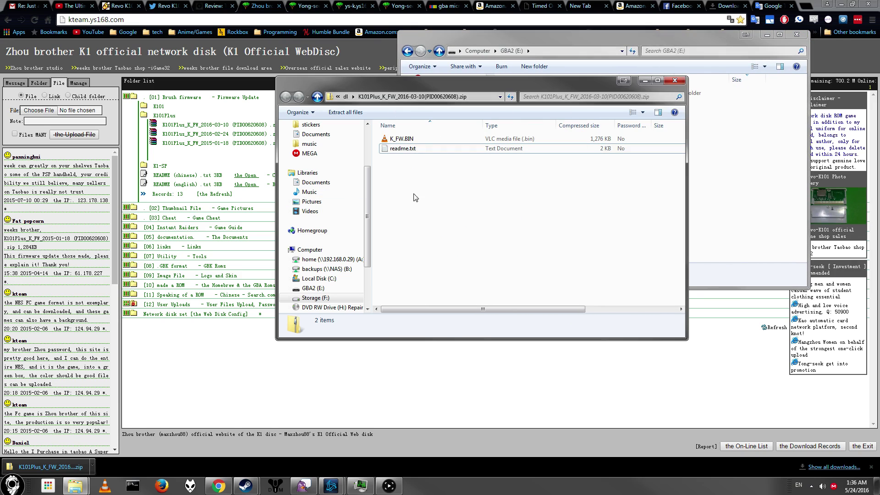
left_click_drag(425, 215, 748, 182)
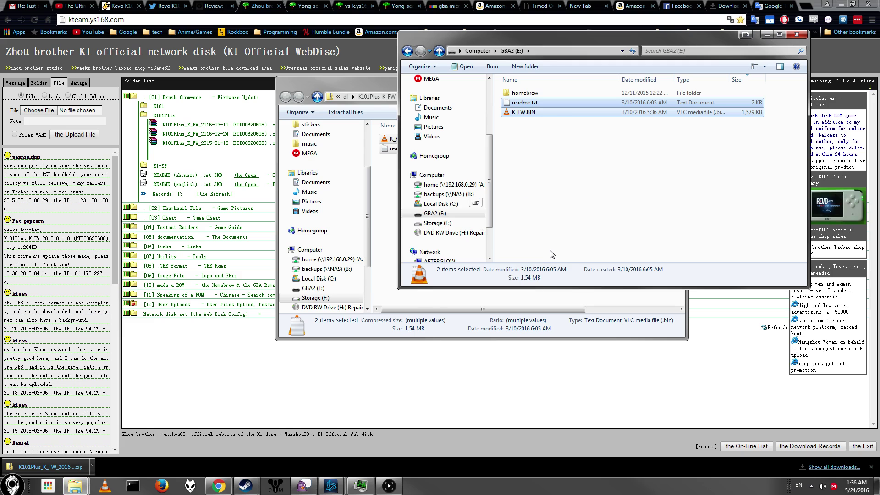
Step: Open readme.txt from the GBA2 drive in Notepad, then close the garbled view
left_click(650, 167)
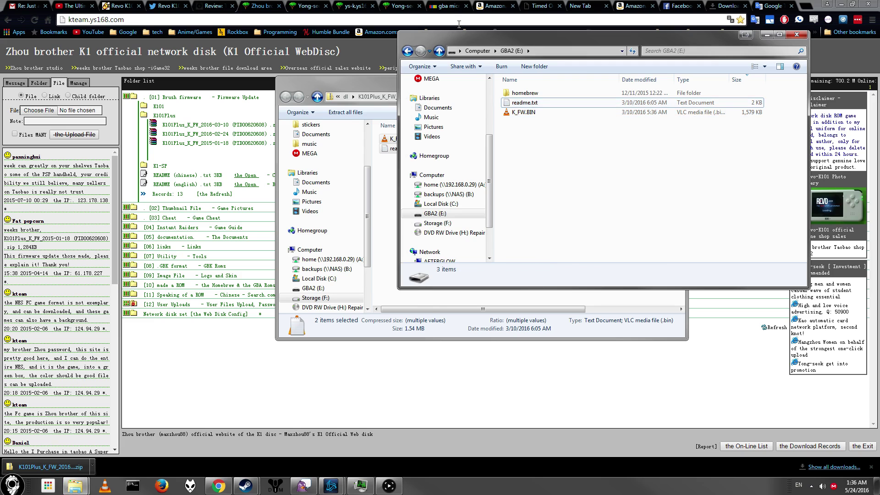
left_click(518, 103)
double_click(518, 104)
scroll(306, 203, "down", 4)
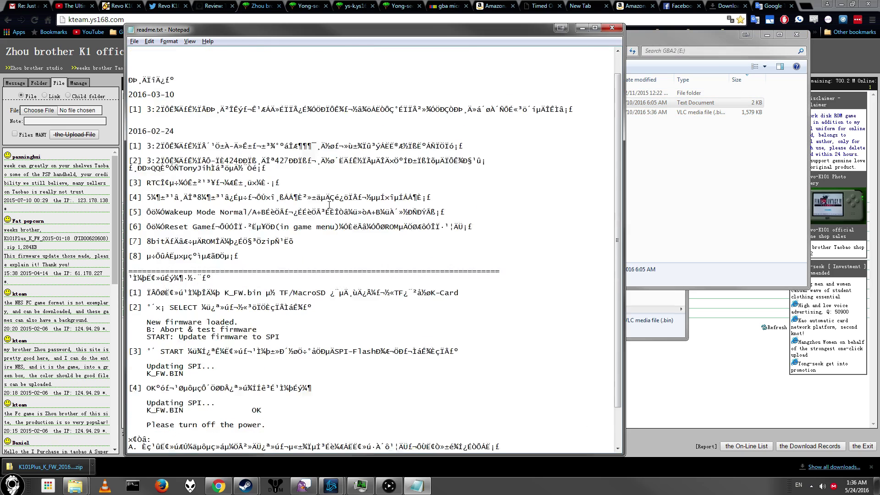
scroll(307, 203, "up", 4)
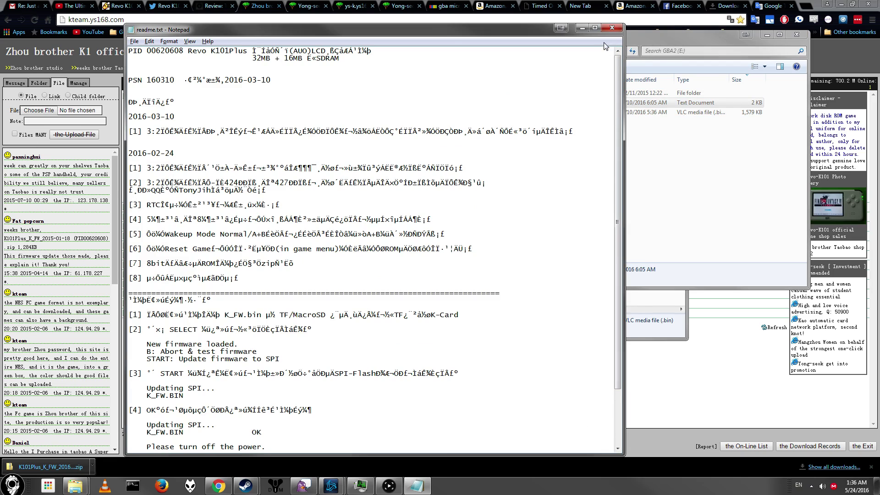
left_click(612, 28)
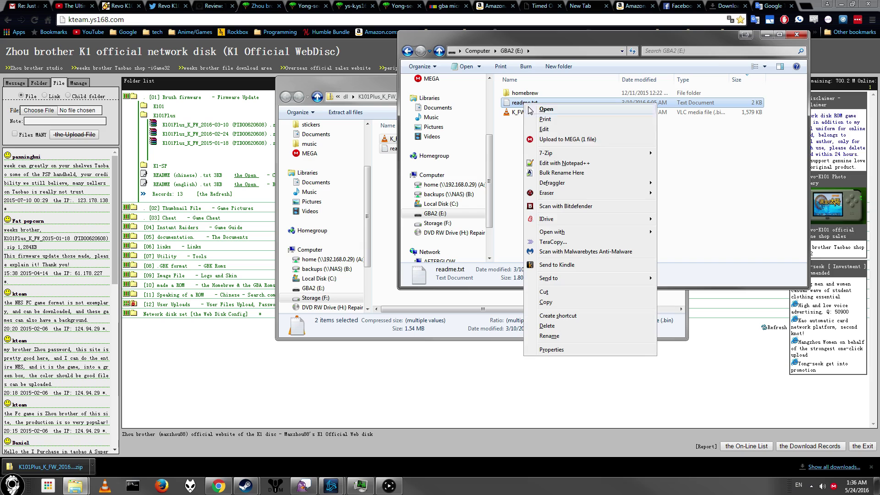
Step: Open readme.txt in Notepad++, move it down-left, and close the firmware zip window
left_click(575, 164)
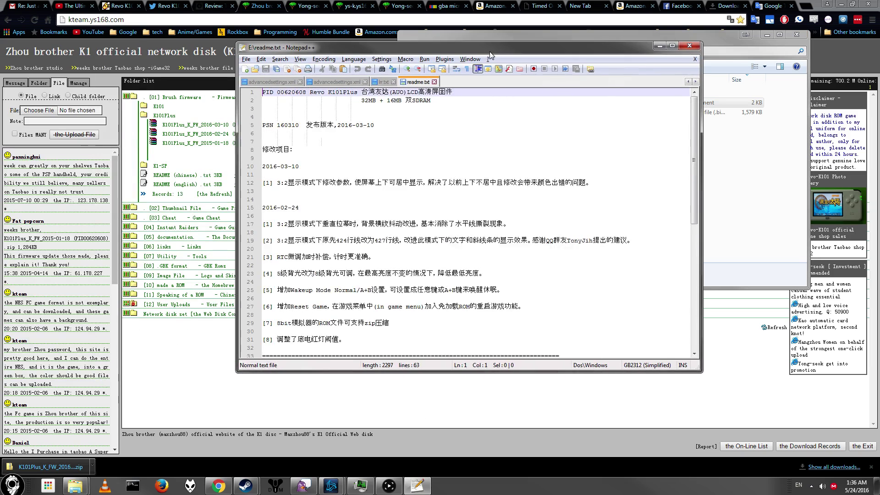
scroll(502, 178, "down", 10)
scroll(502, 178, "up", 10)
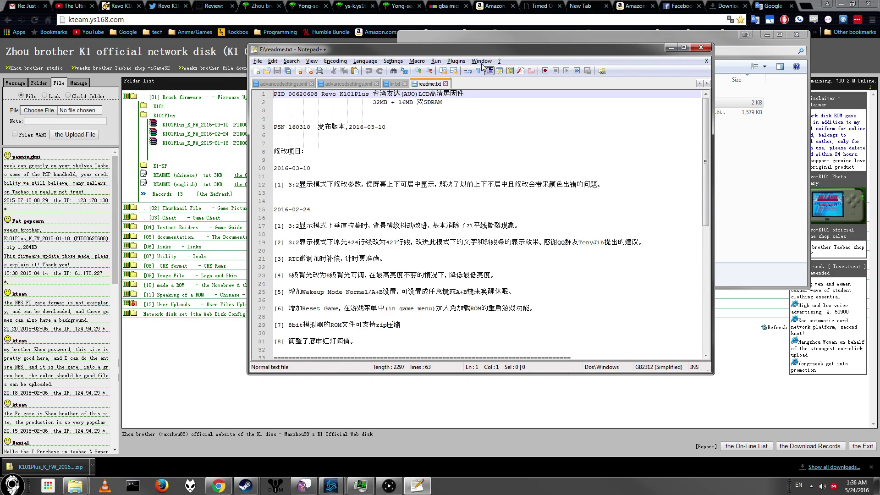
left_click_drag(482, 52, 142, 191)
key("alt+Tab")
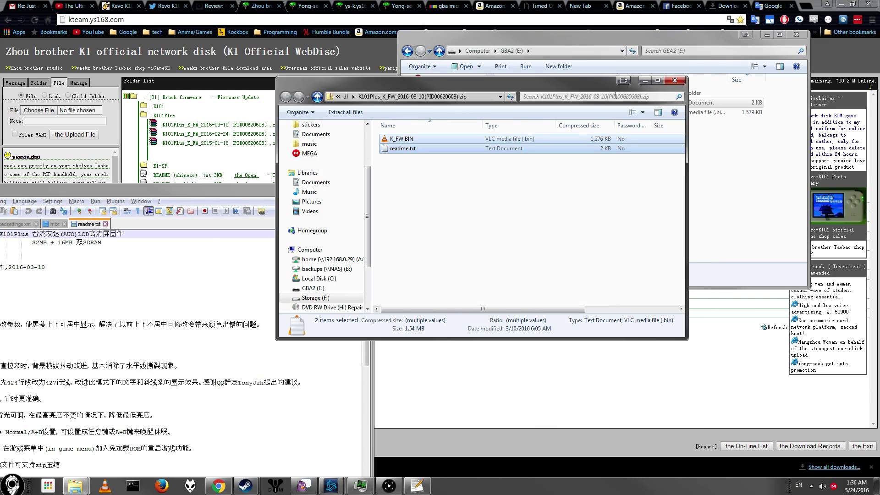
left_click(675, 80)
Step: View the changelog's English translation in Google Translate, then return to the Notepad++ readme
left_click(772, 6)
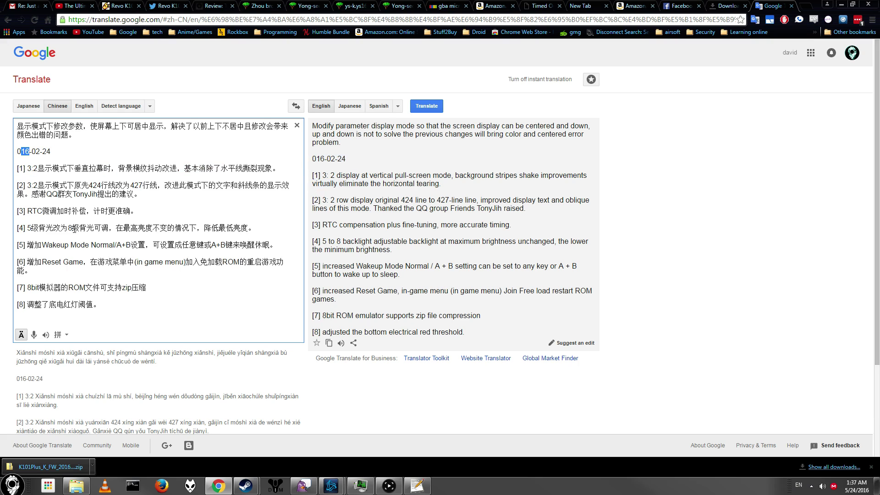
key("alt+Tab")
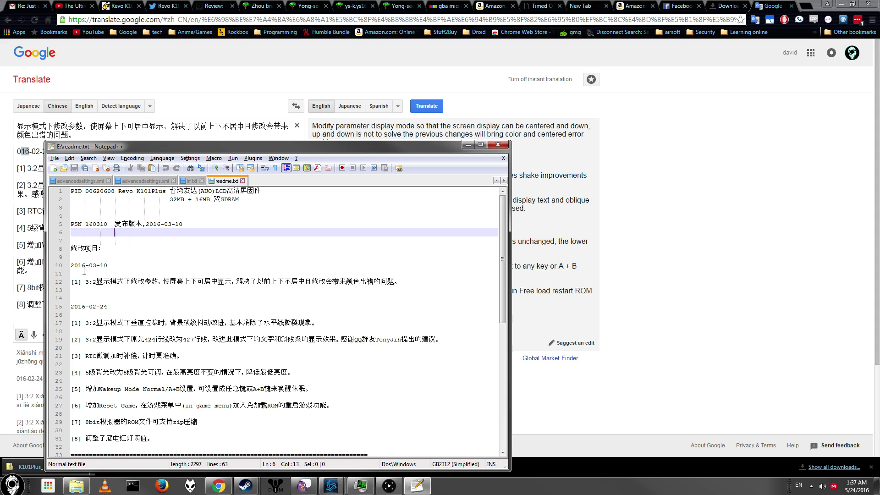
Step: Select the 03-10 part of the release date in the Notepad++ readme
left_click_drag(89, 266, 92, 283)
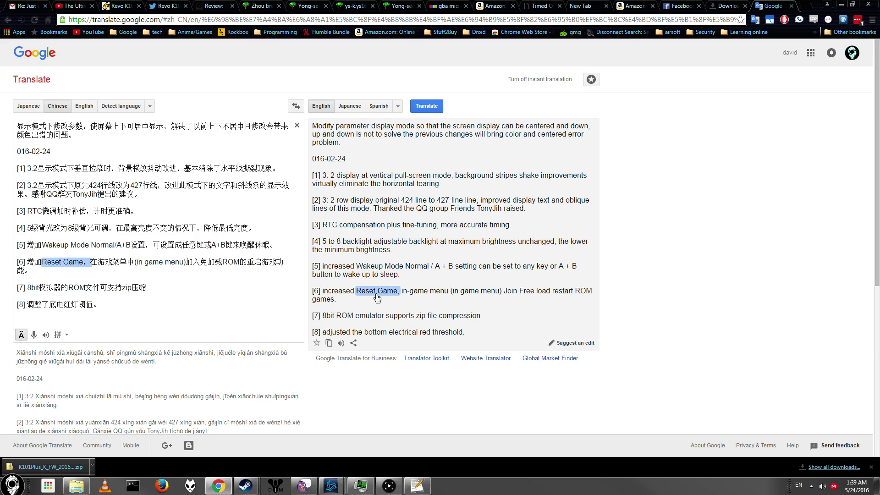
scroll(366, 311, "down", 1)
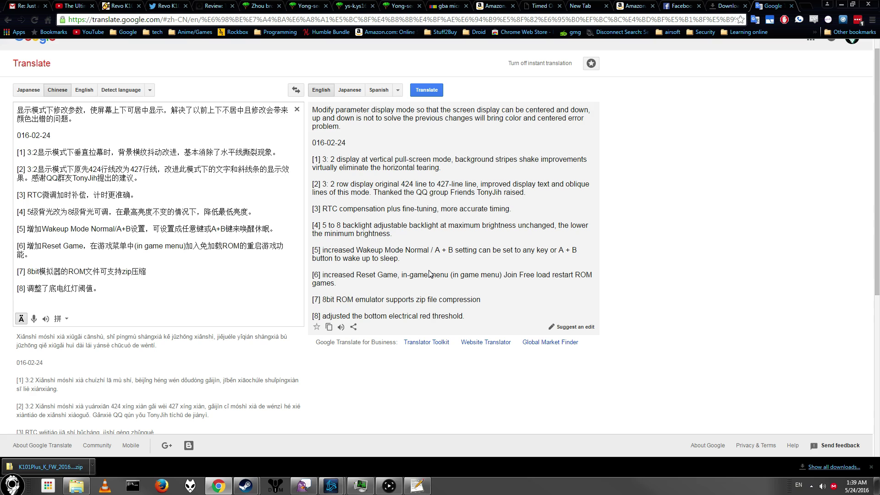
scroll(321, 188, "up", 1)
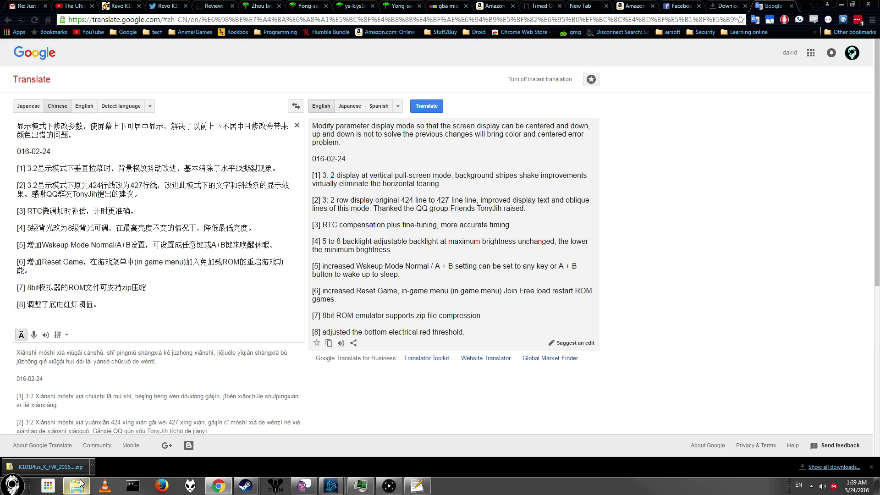
Step: Check the handheld's PSN 150118 Help screen in Game Capture HD, then open GBA2 (E:)
left_click(389, 485)
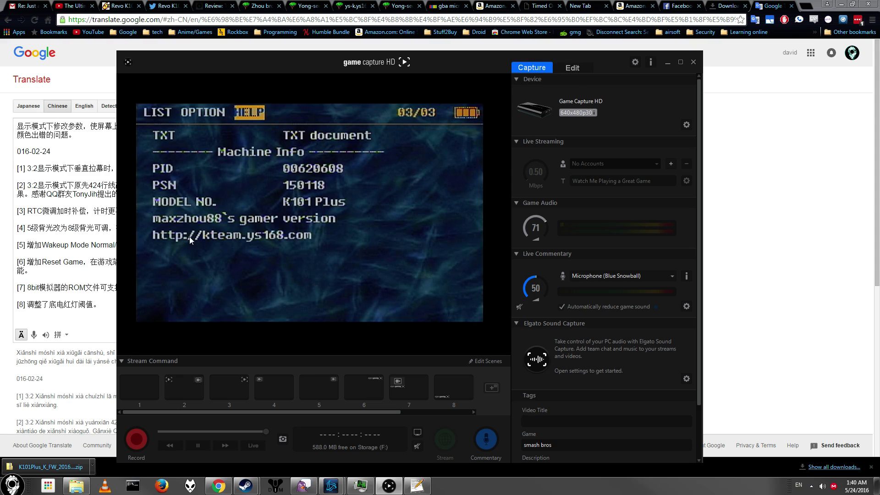
left_click(76, 486)
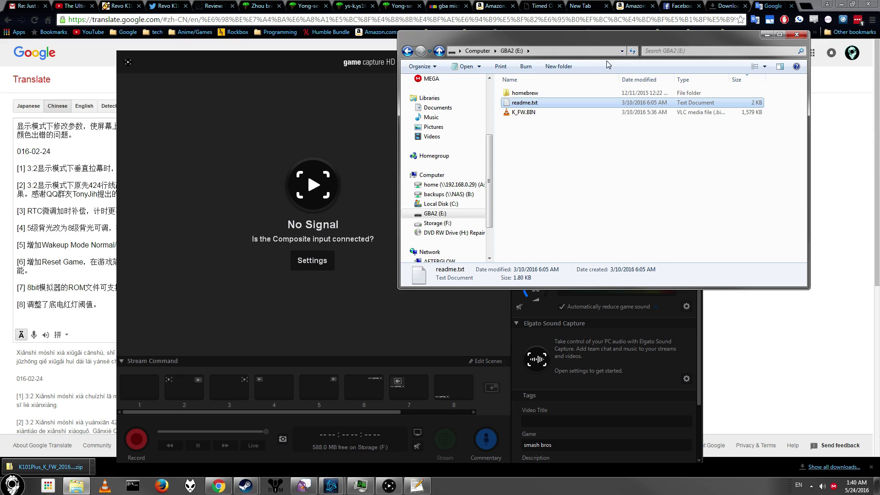
Step: Close the GBA2 (E:) drive window with Alt+F4
key("alt+F4")
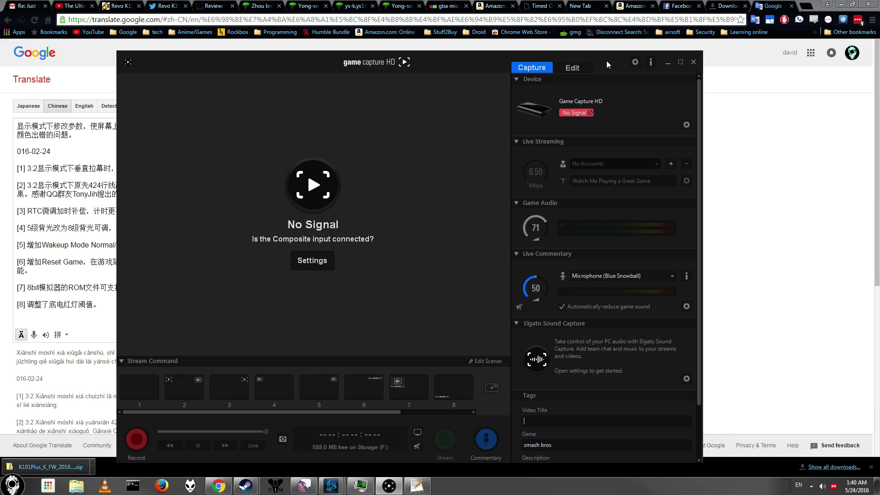
Step: Keep the missing readme.txt open in Notepad++ and copy its hold-SELECT-at-power-on line
left_click(416, 489)
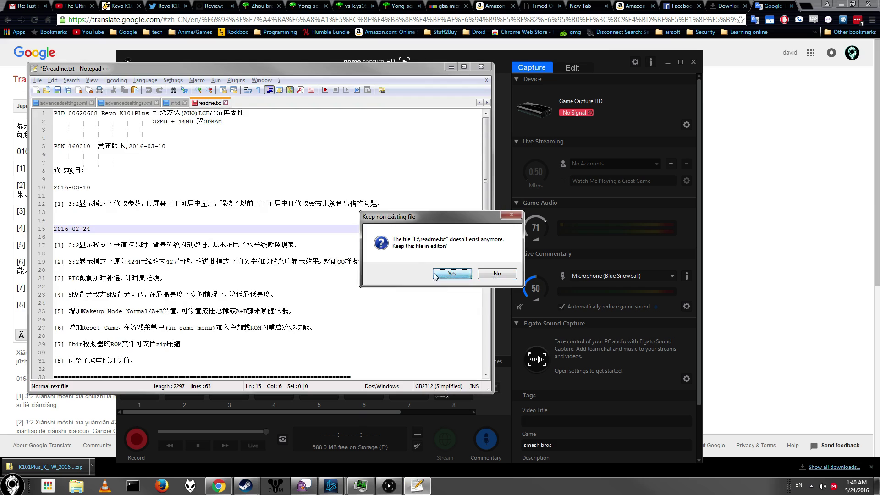
left_click(451, 273)
scroll(140, 323, "down", 10)
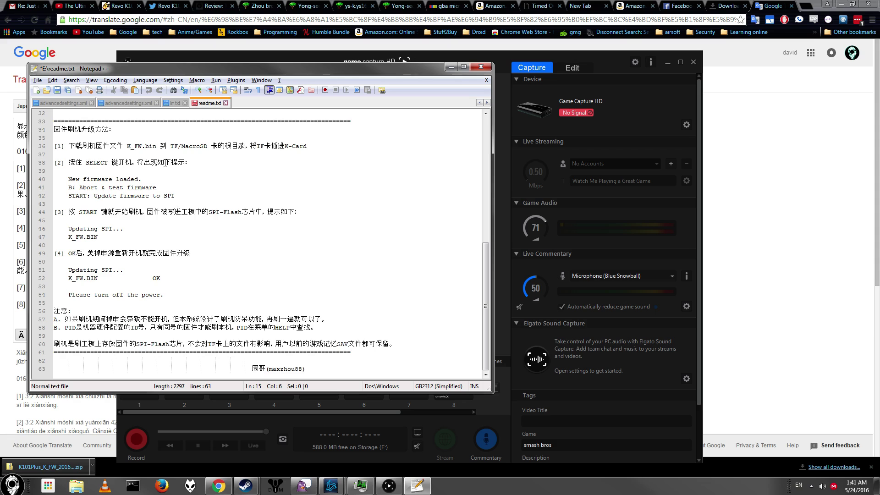
left_click_drag(194, 164, 68, 164)
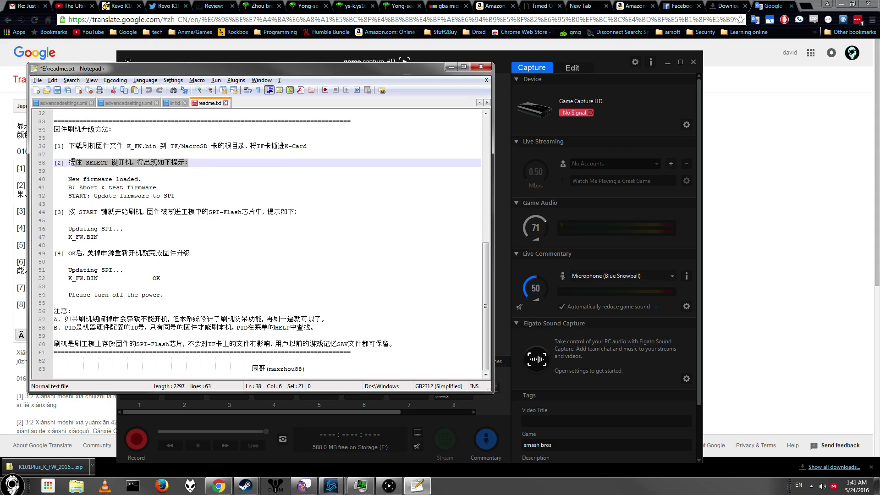
right_click(80, 166)
left_click(98, 180)
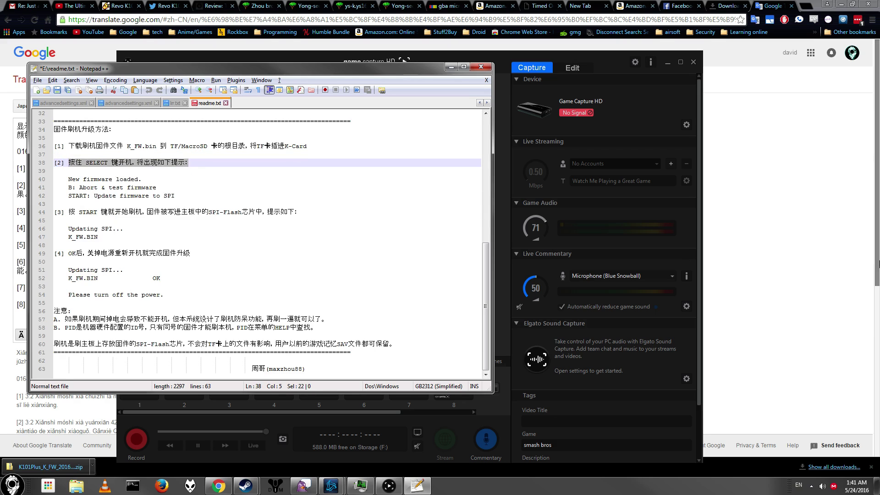
key("alt+Tab")
Step: Add a '---' separator line and paste the hold-SELECT instruction into the Google Translate source text
left_click(226, 272)
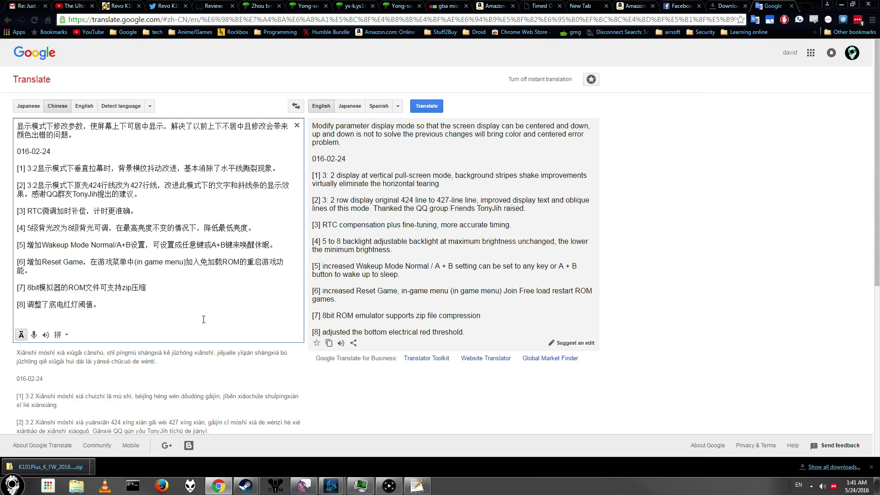
type("---")
key("Return")
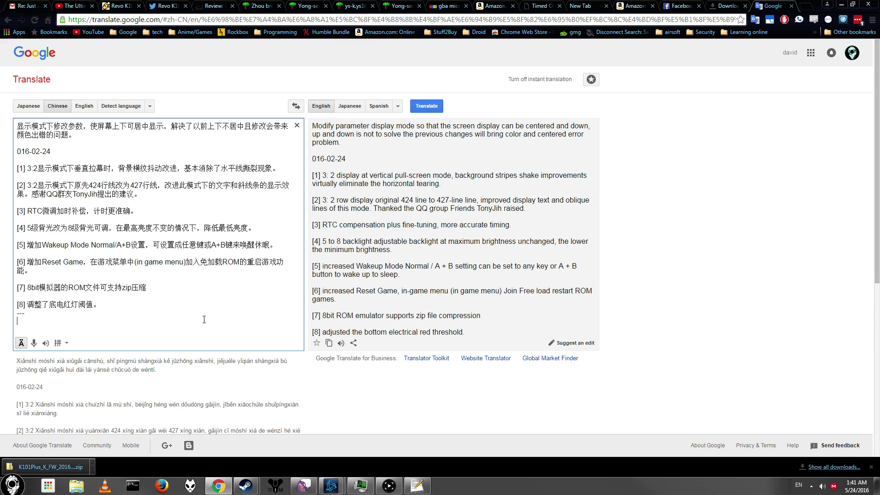
key("ctrl+v")
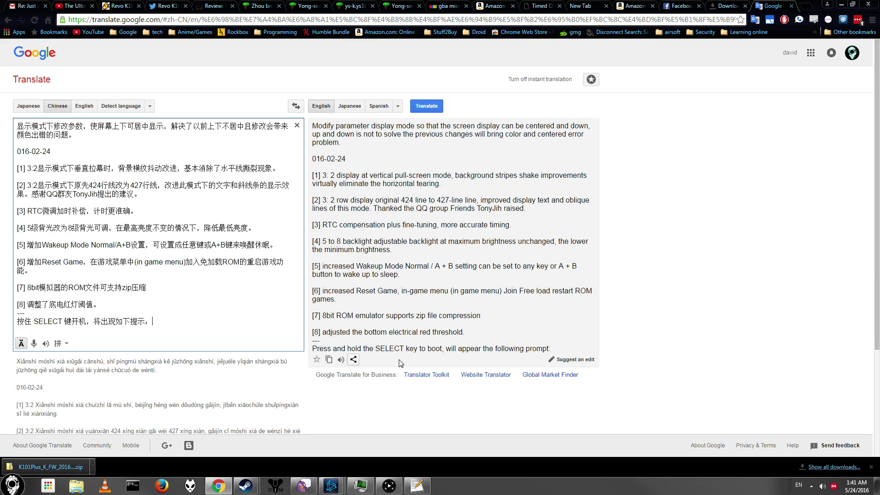
left_click(387, 486)
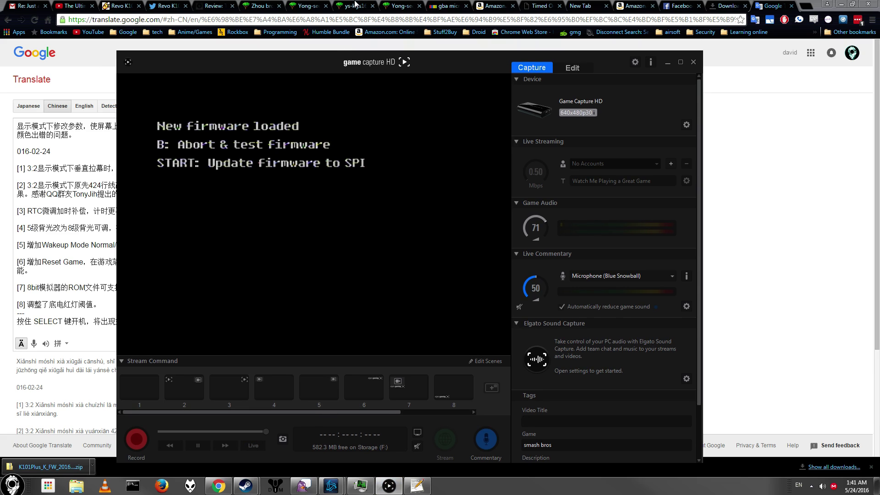
Step: Move the Game Capture HD window right to uncover the translation
left_click_drag(249, 57, 415, 58)
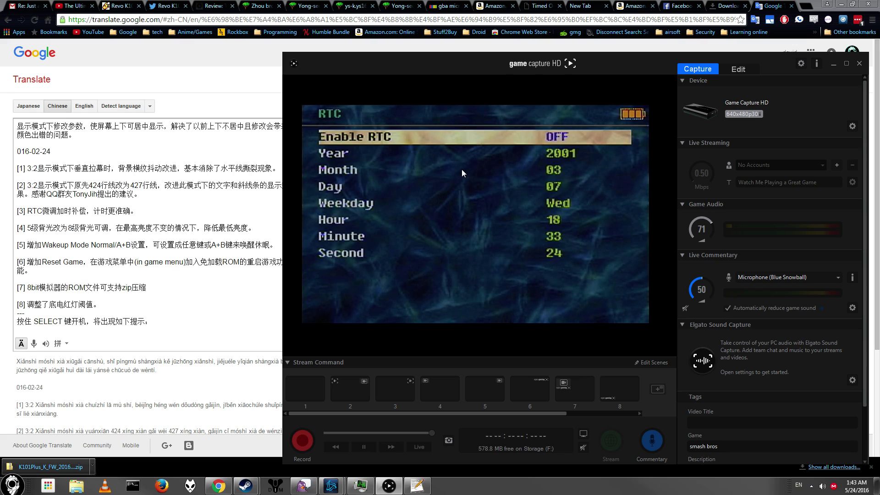
Step: Shift the Game Capture HD window further to the left
left_click_drag(412, 73, 320, 65)
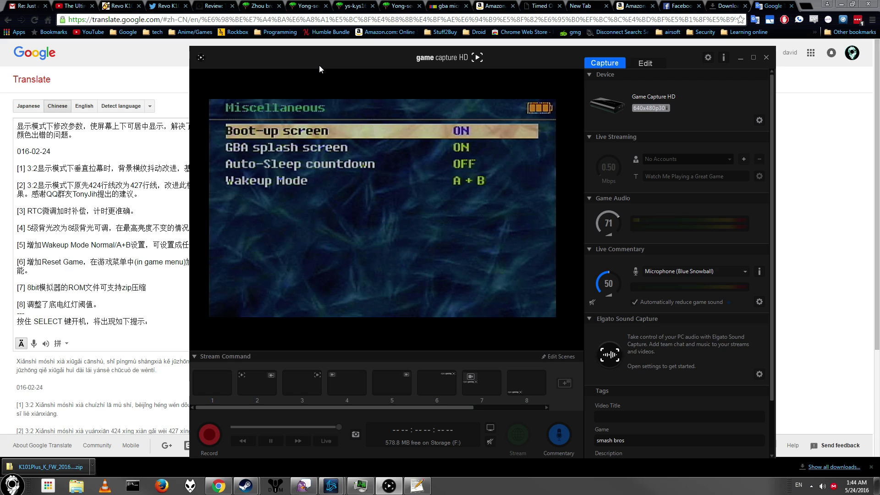
Step: Move the capture window aside and bring the translated changelog, including the Wakeup Mode entry, to the front
left_click_drag(318, 65, 0, 82)
left_click_drag(69, 76, 1, 79)
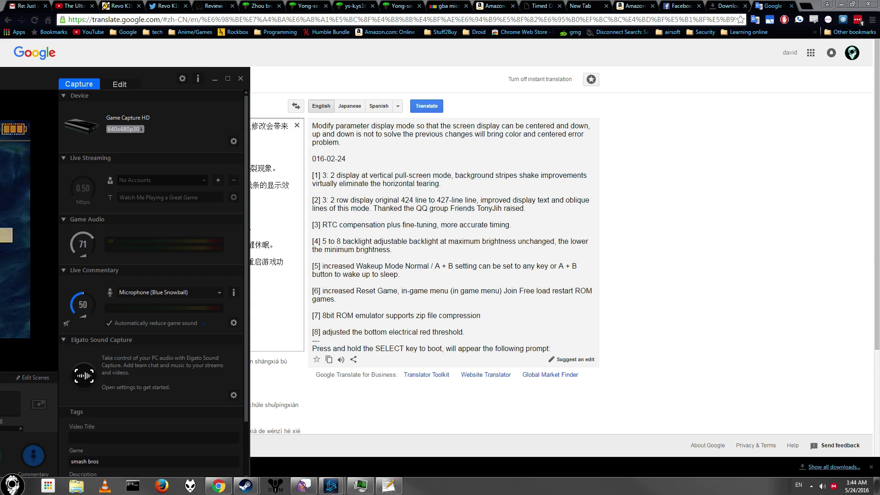
left_click_drag(151, 78, 284, 56)
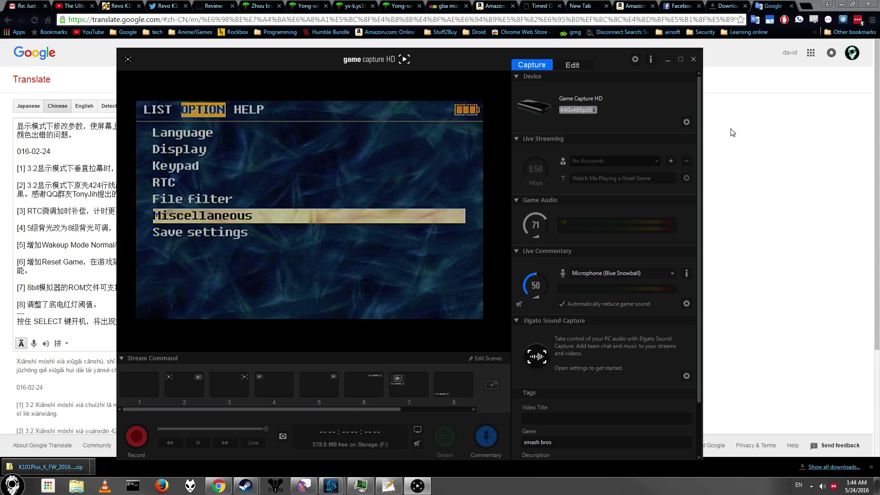
left_click(754, 140)
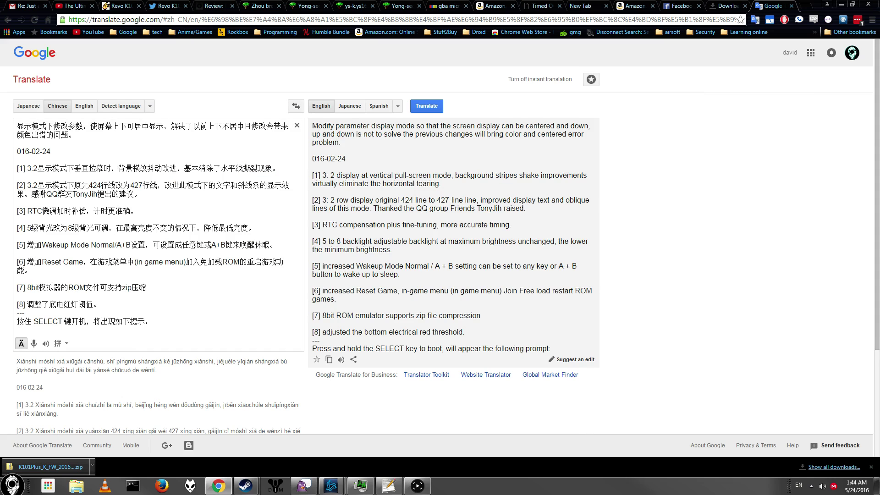